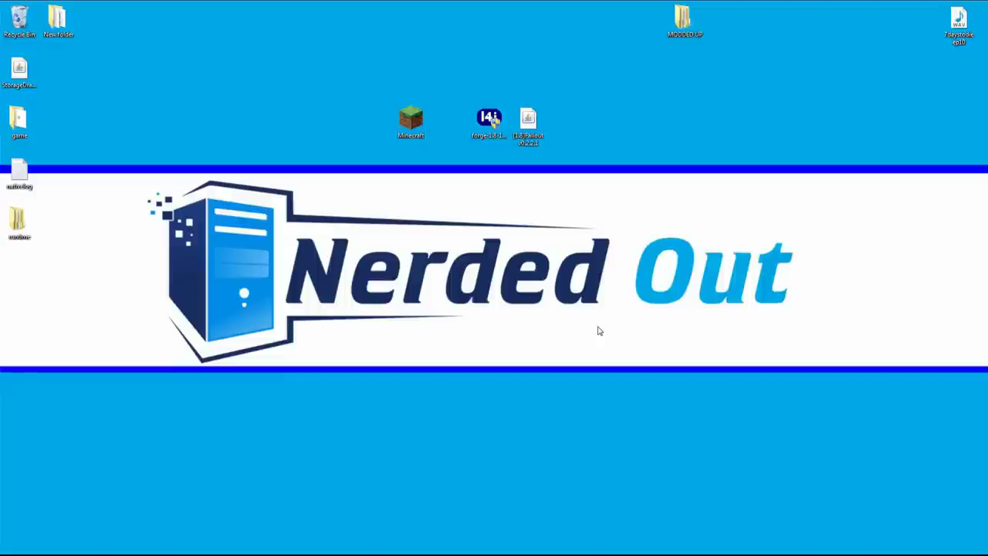
# Run the Minecraft launcher, save the profile with its version set to release 1.8, and close the launcher.
pyautogui.doubleClick(411, 119)
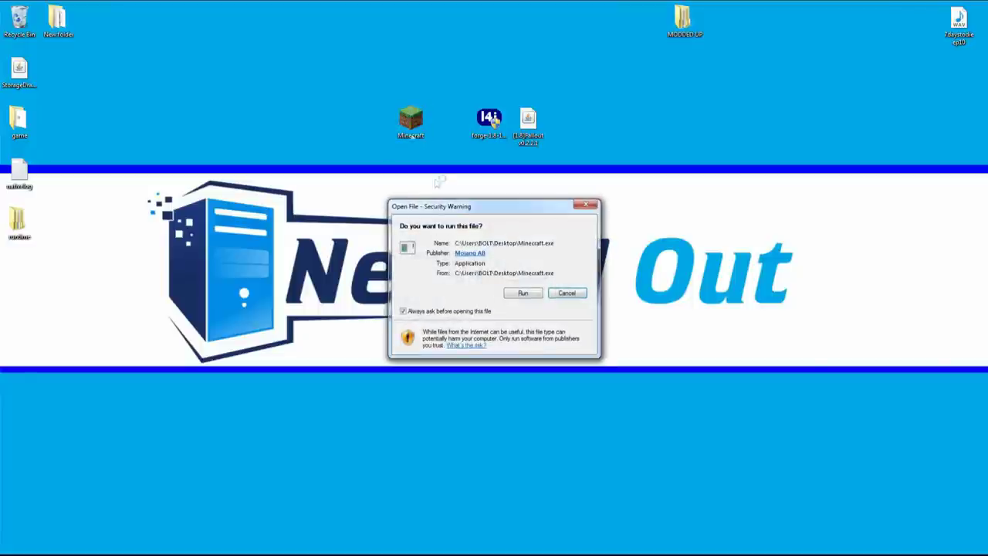
pyautogui.click(513, 293)
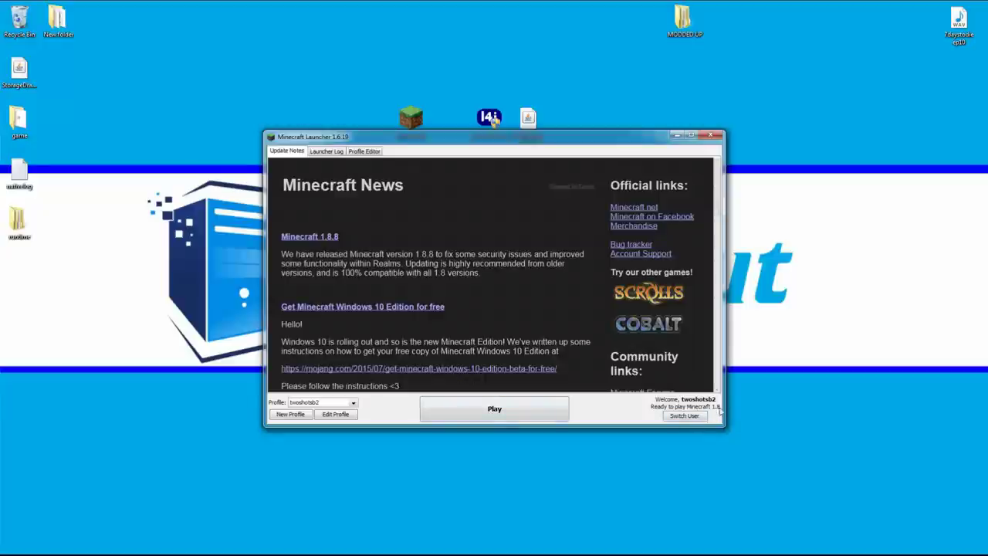
pyautogui.click(335, 415)
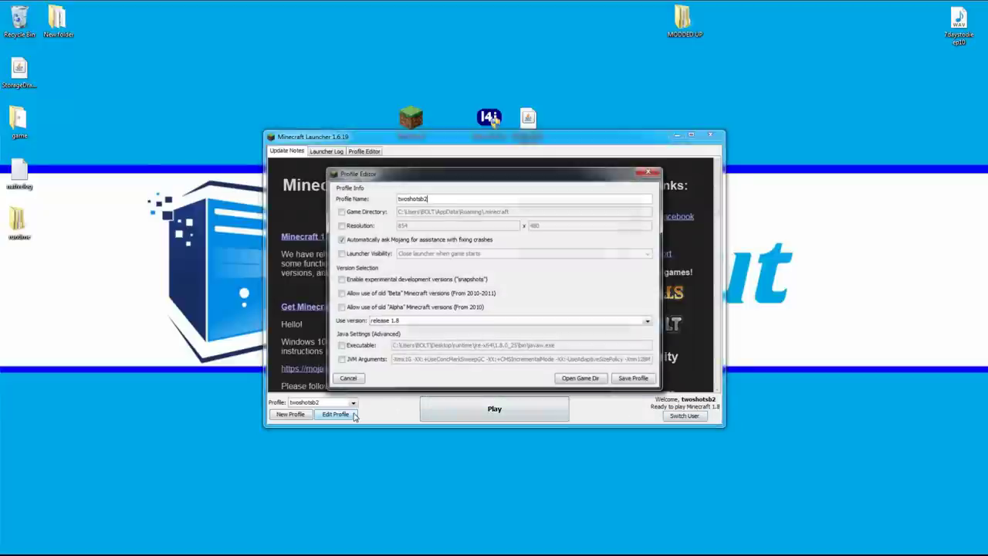
pyautogui.click(414, 321)
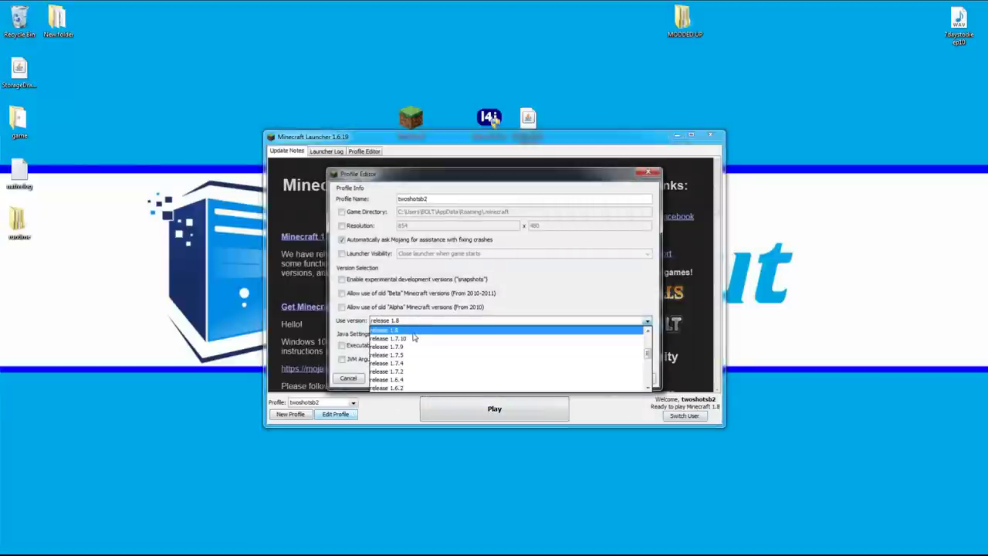
pyautogui.click(396, 331)
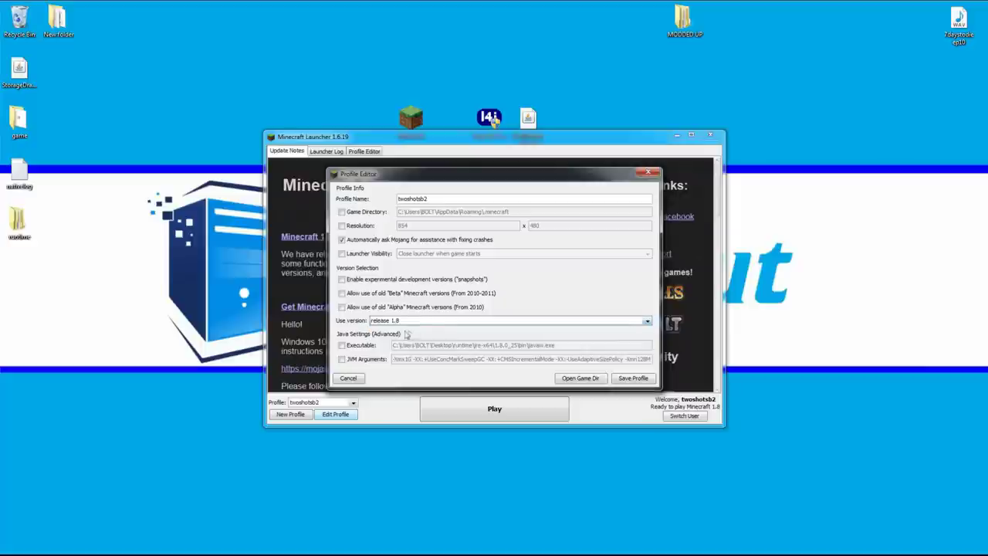
pyautogui.click(631, 378)
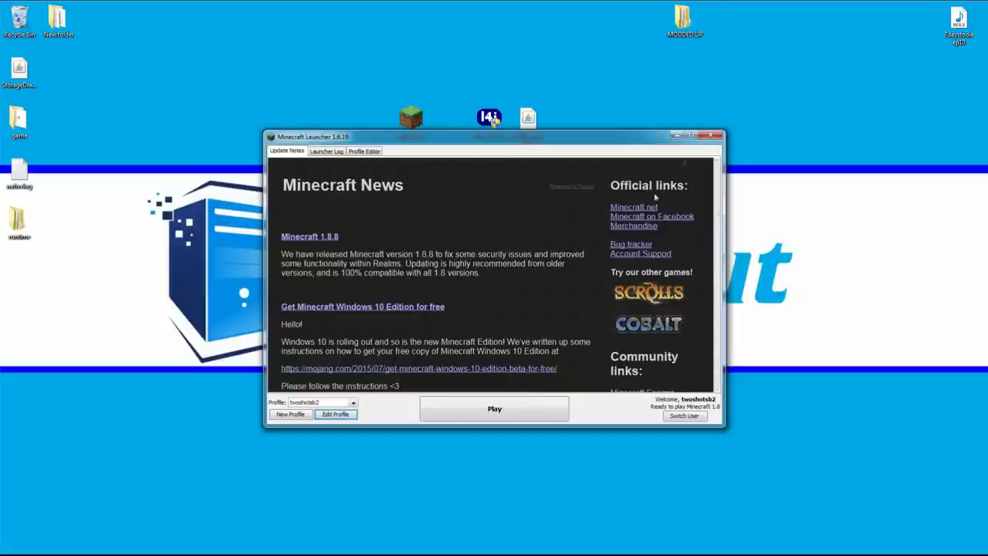
pyautogui.click(710, 136)
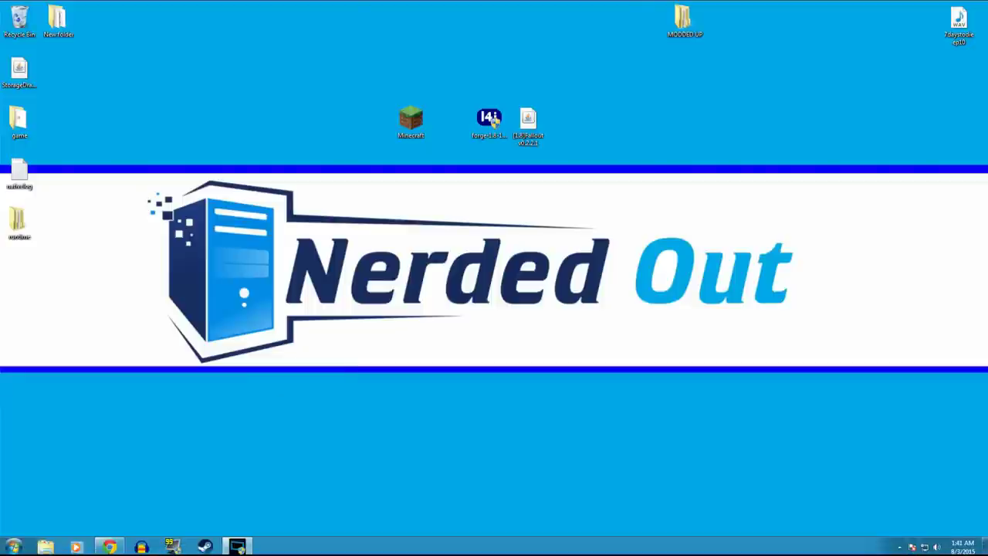
# Switch to Chrome, maximize the Minecraft Forge downloads page and locate the latest Installer-win download for Minecraft 1.8.
pyautogui.click(111, 546)
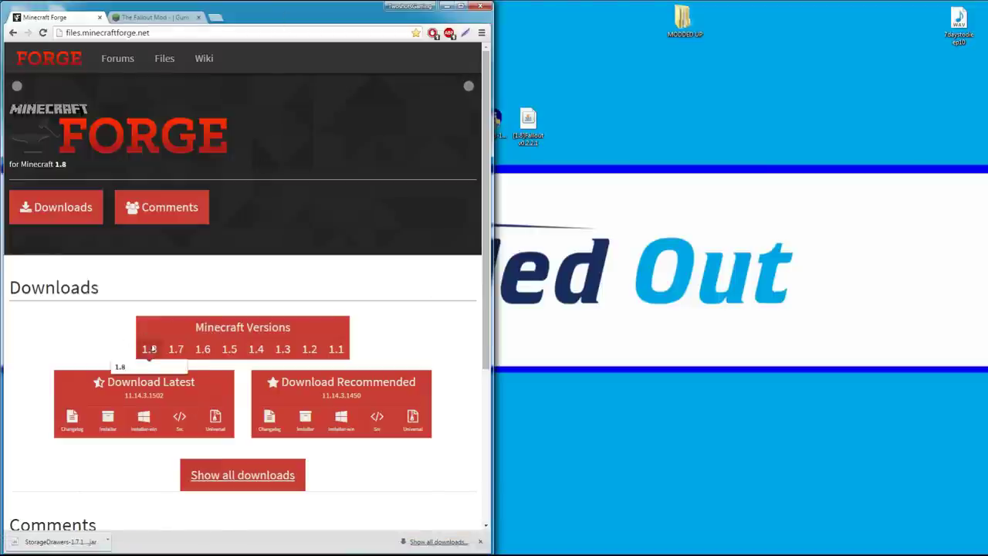
pyautogui.doubleClick(319, 16)
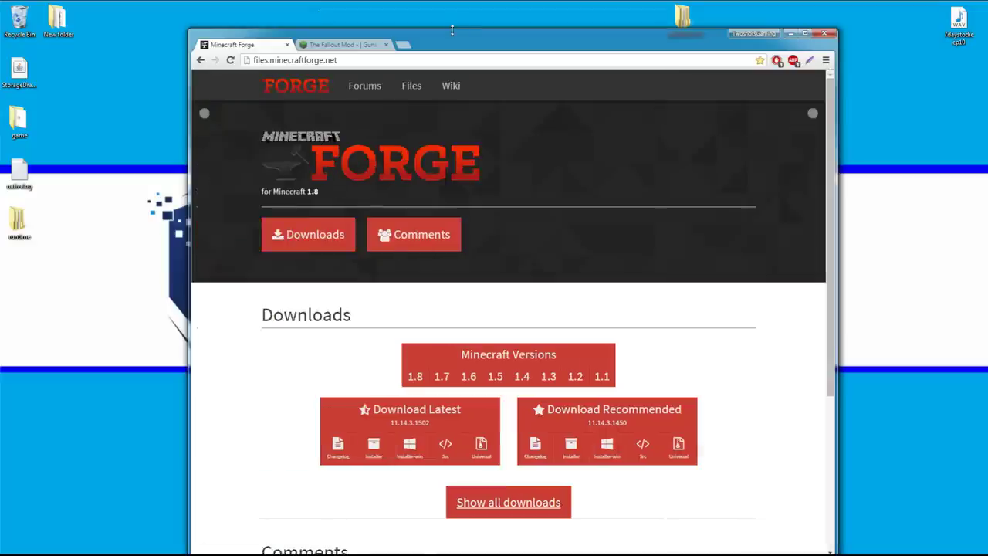
pyautogui.doubleClick(452, 31)
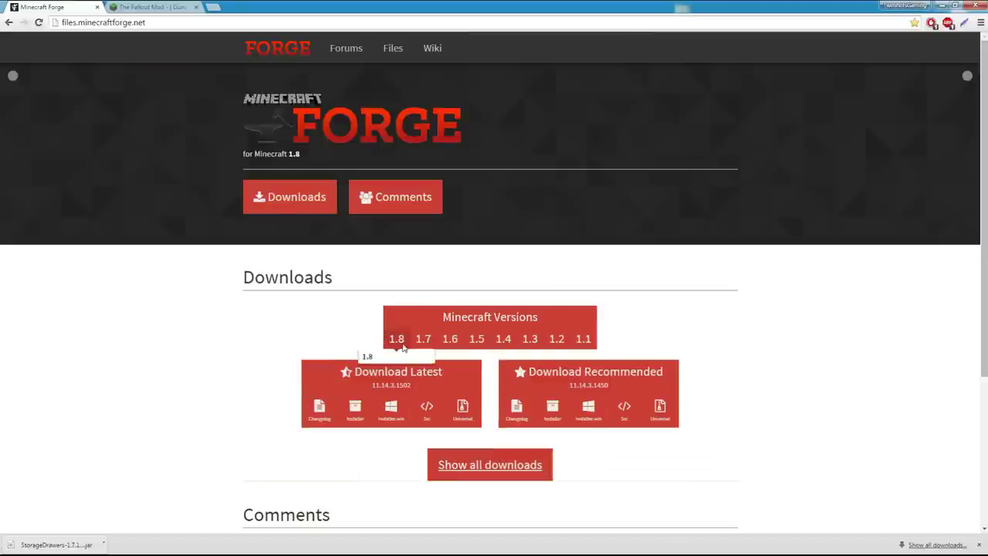
pyautogui.doubleClick(367, 356)
pyautogui.moveTo(367, 359); pyautogui.dragTo(357, 318)
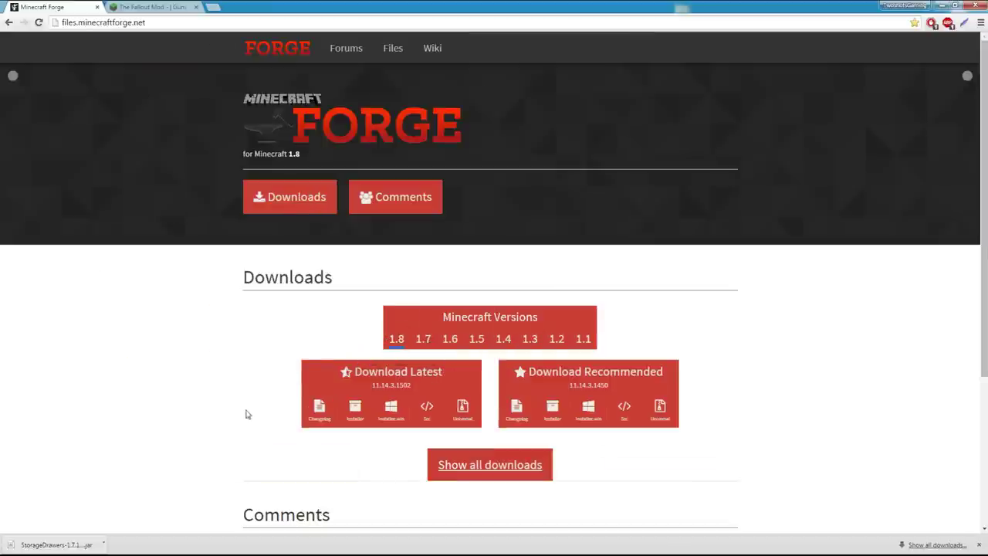
pyautogui.click(392, 440)
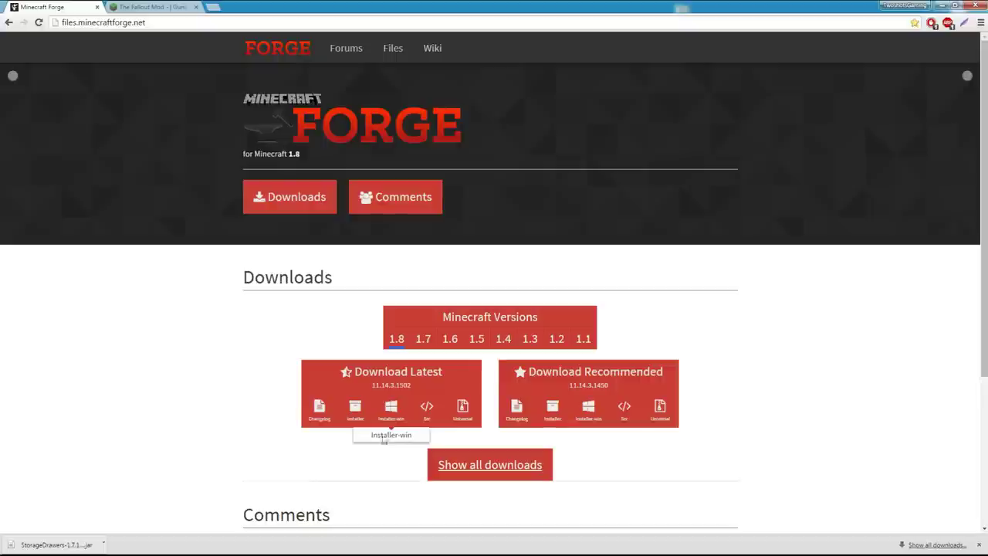
# Find the Downloads section in the Fallout Mod forum thread and expand its spoiler to view the download links.
pyautogui.click(155, 8)
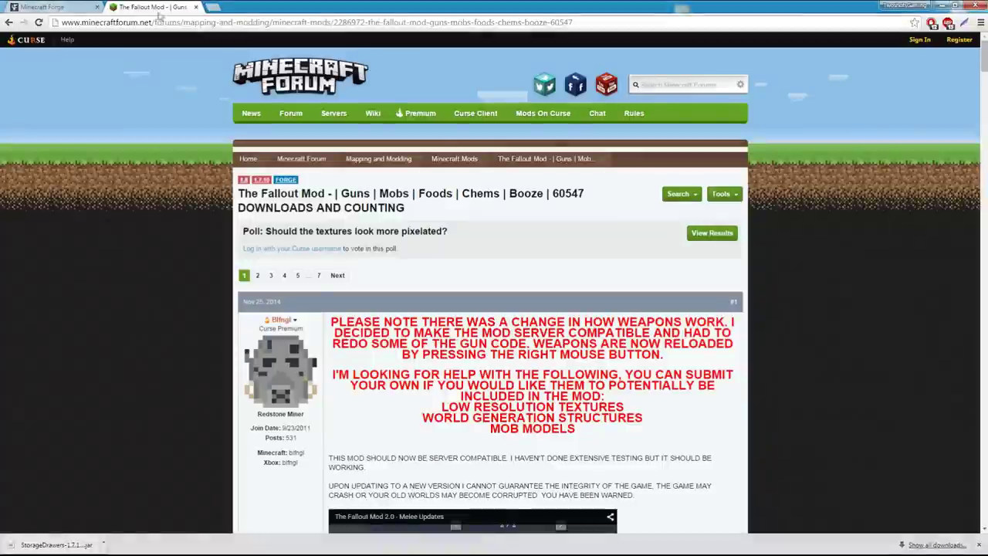
pyautogui.scroll(-2, 444, 320)
pyautogui.scroll(-7, 444, 320)
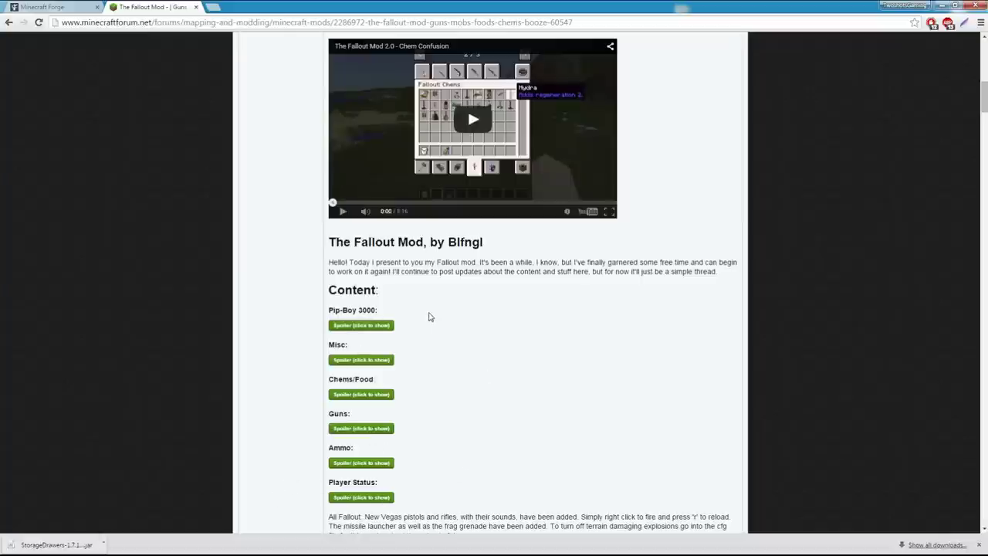
pyautogui.scroll(-5, 424, 317)
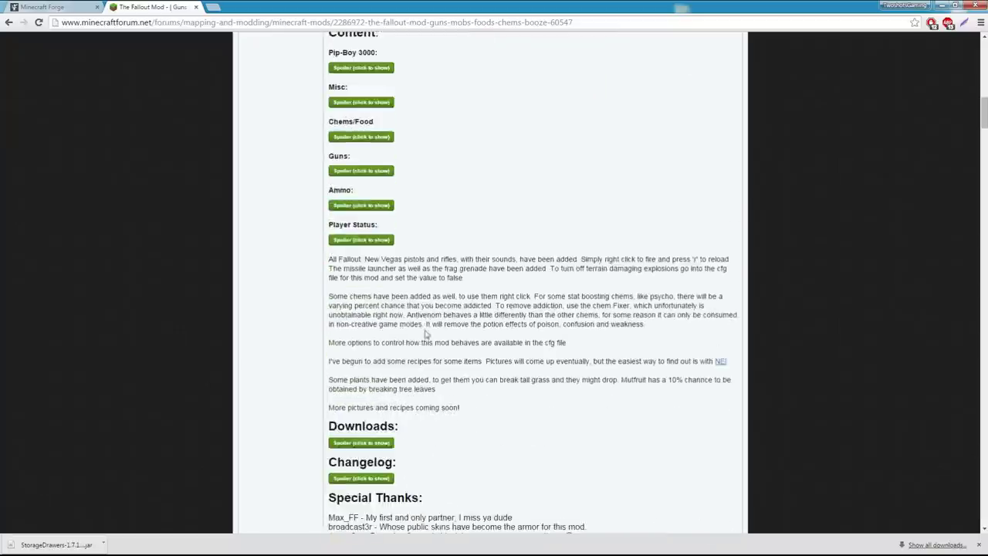
pyautogui.scroll(-5, 427, 338)
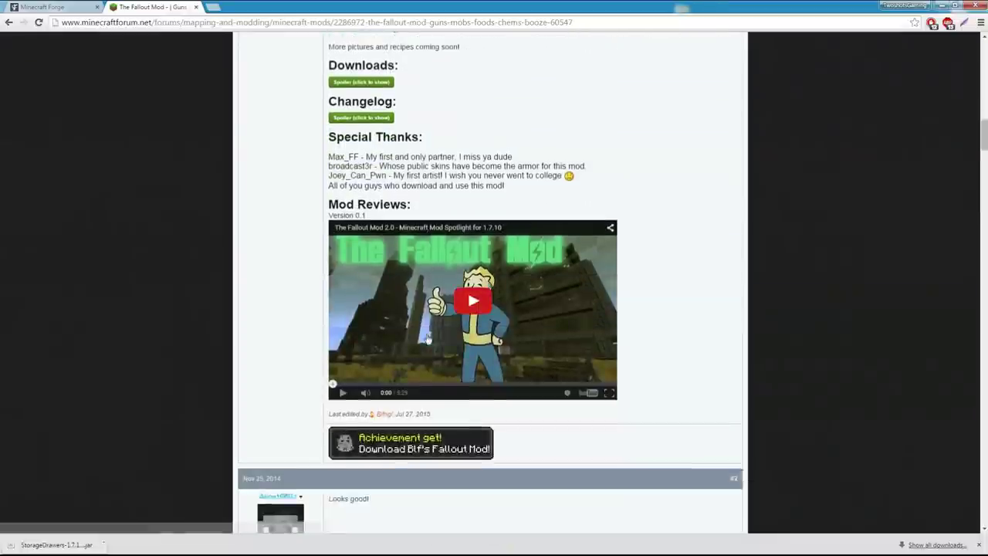
pyautogui.scroll(4, 430, 339)
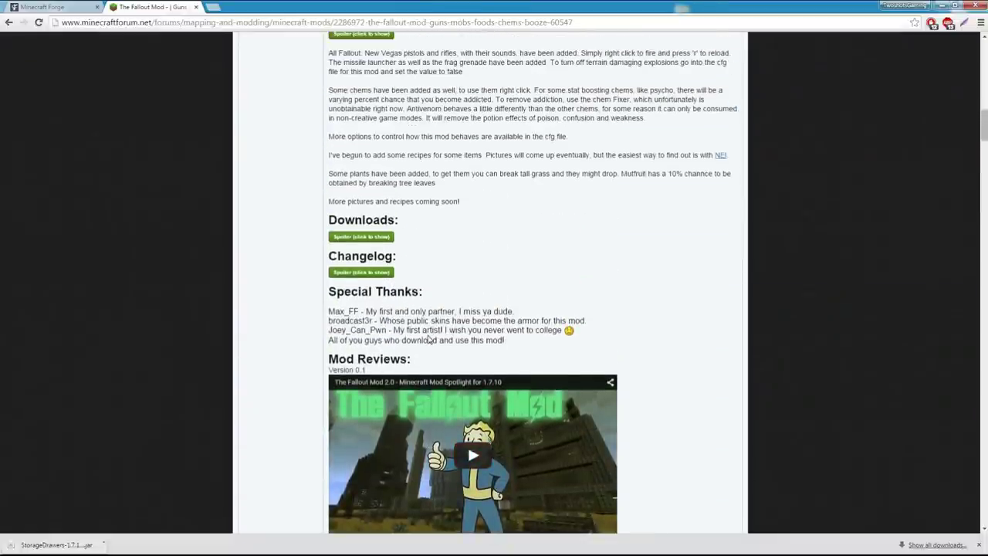
pyautogui.click(361, 237)
pyautogui.scroll(-2, 566, 335)
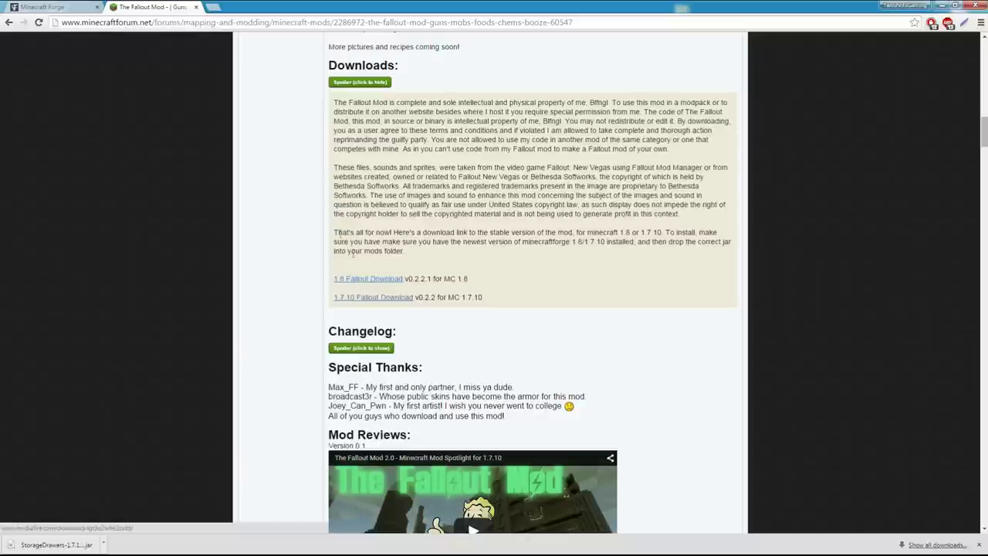
# Minimize the browser and select the downloaded Forge installer and Fallout mod files on the desktop.
pyautogui.click(941, 6)
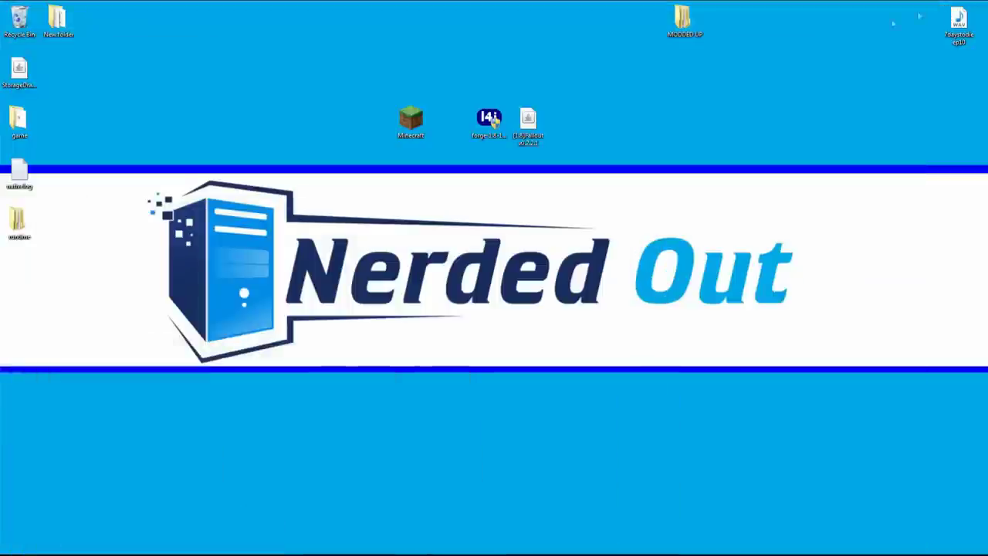
pyautogui.moveTo(448, 174); pyautogui.dragTo(593, 82)
pyautogui.moveTo(490, 120)
pyautogui.mouseDown()
pyautogui.moveTo(556, 166)
pyautogui.moveTo(494, 124)
pyautogui.mouseUp()
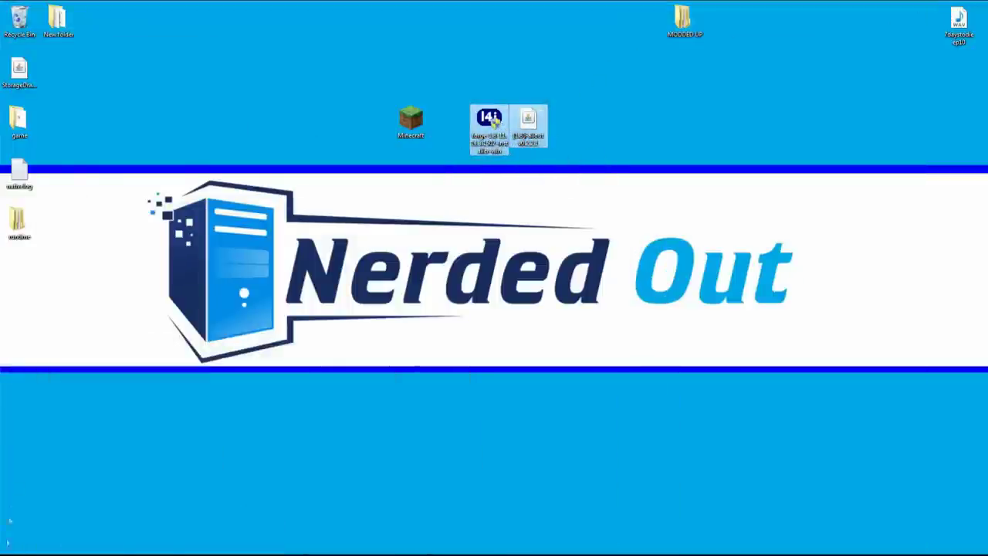
# Search Windows for %appdata%, open the Roaming folder from the results, and close its window.
pyautogui.moveTo(15, 549)
pyautogui.click(16, 548)
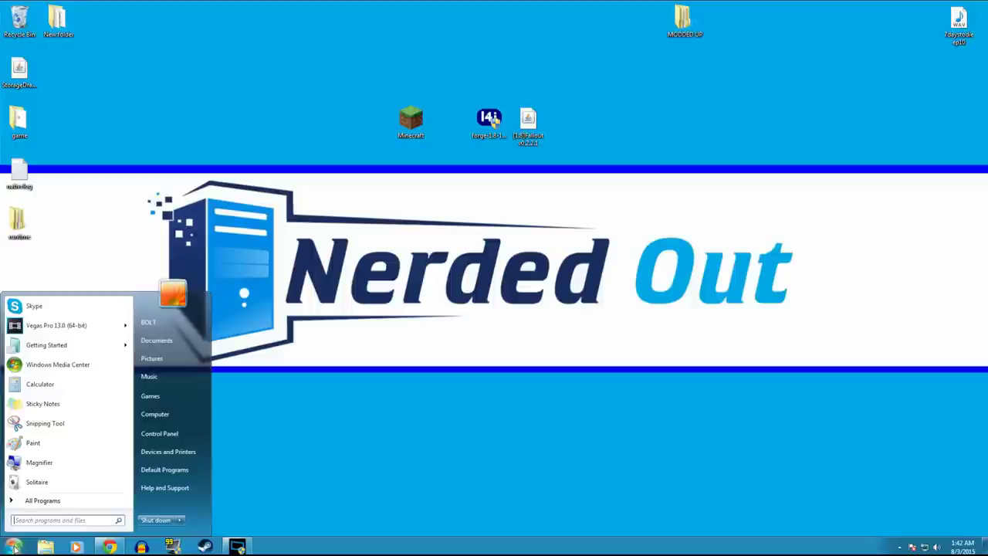
pyautogui.click(36, 520)
pyautogui.write('%app')
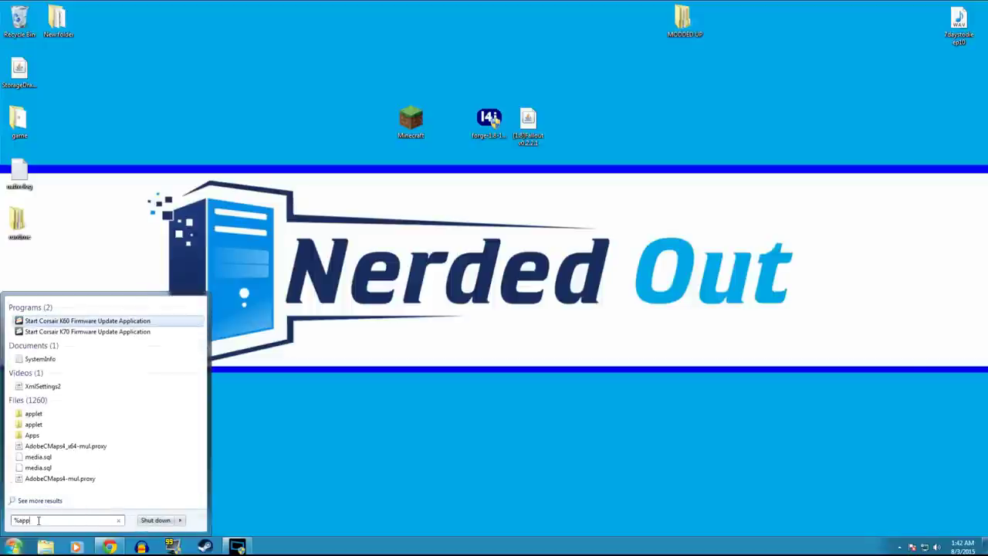
pyautogui.write('d')
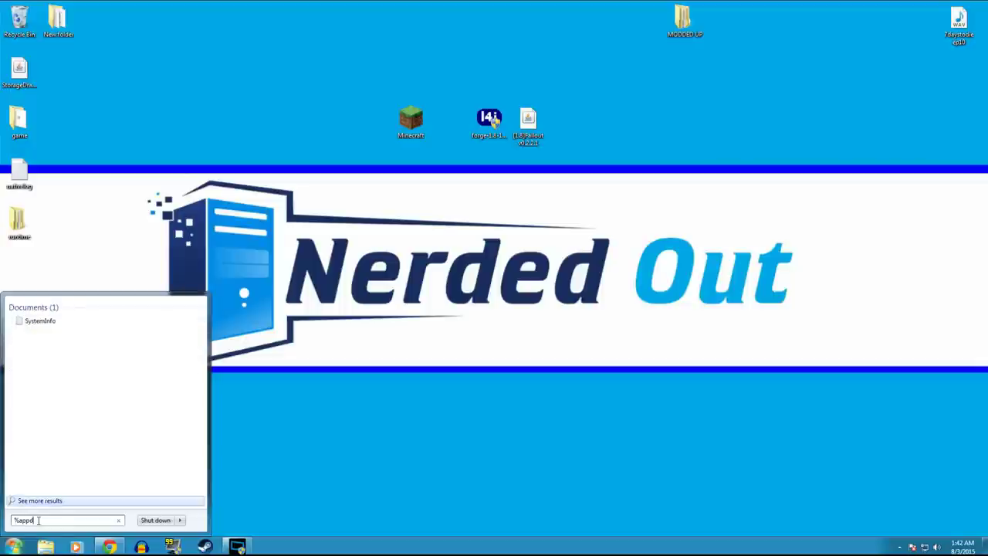
pyautogui.write('ata%')
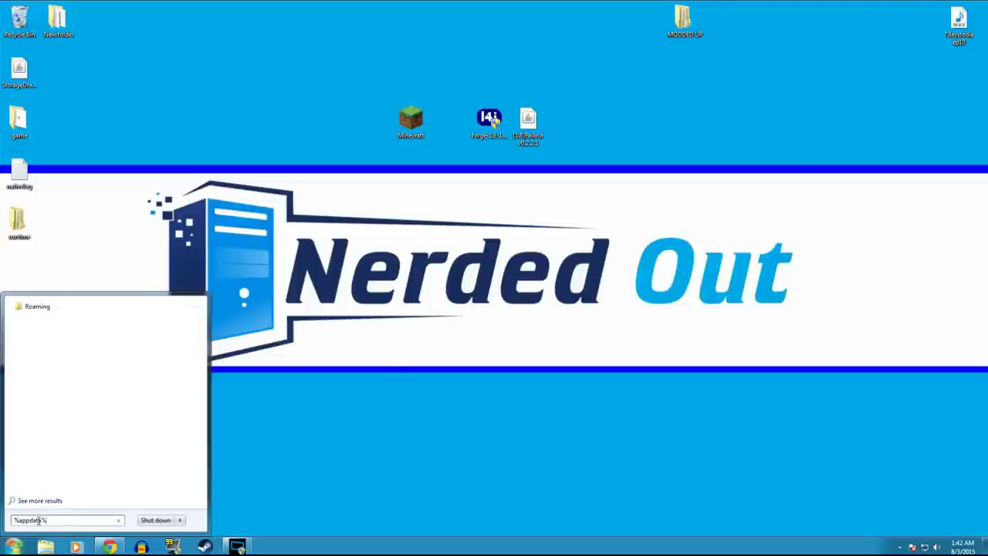
pyautogui.click(37, 309)
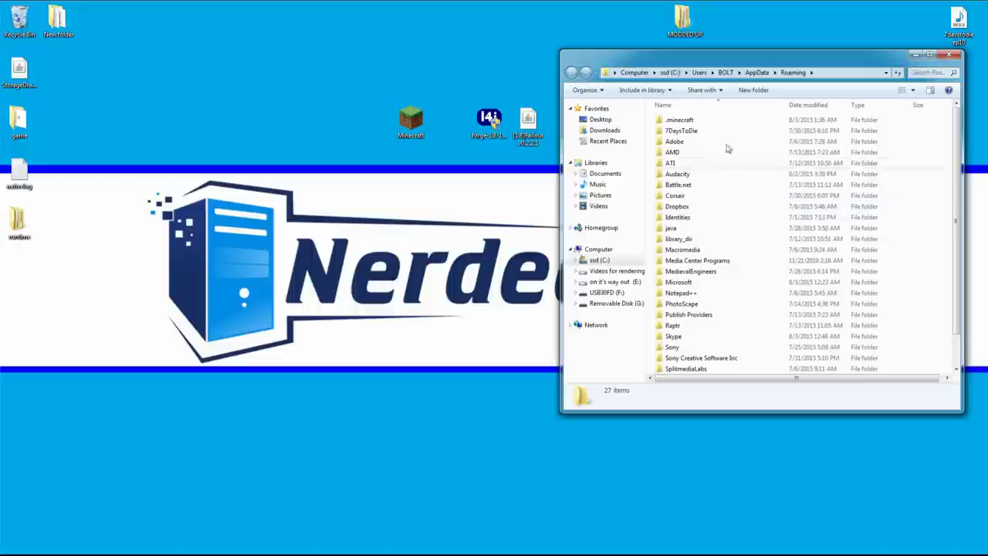
pyautogui.click(953, 54)
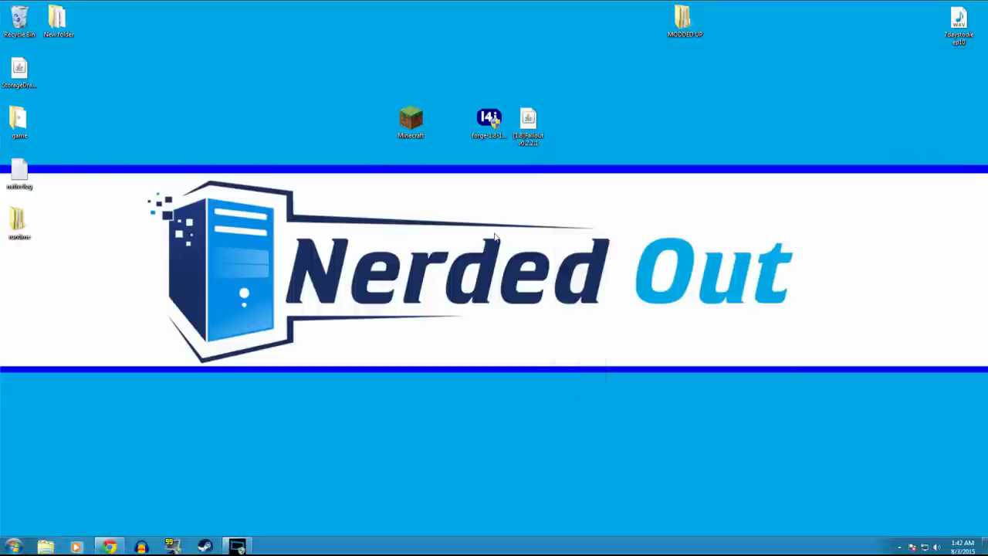
# Open the AppData\Roaming folder through the Run dialog and move its window clear of the installer and mod files.
pyautogui.press('super+r')
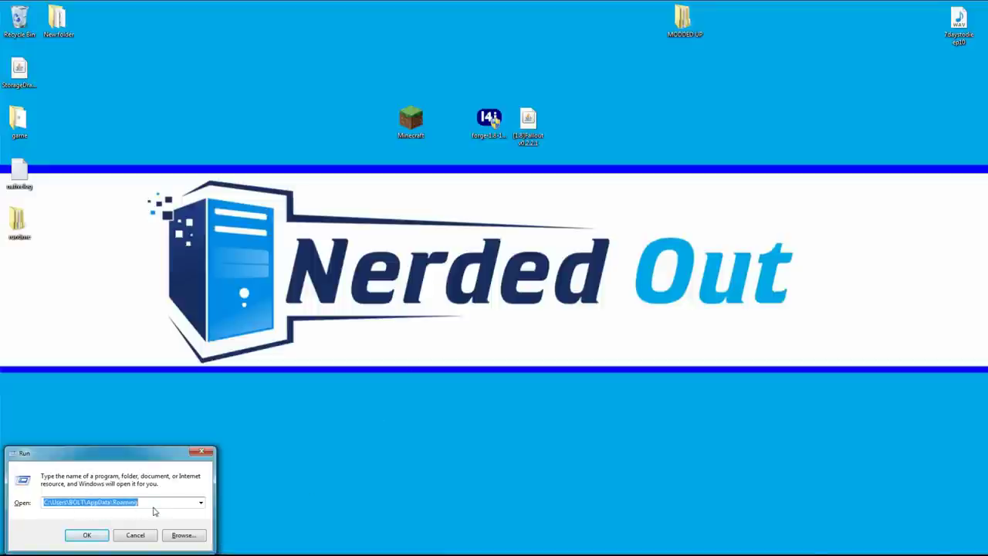
pyautogui.click(86, 536)
pyautogui.moveTo(656, 68); pyautogui.dragTo(110, 20)
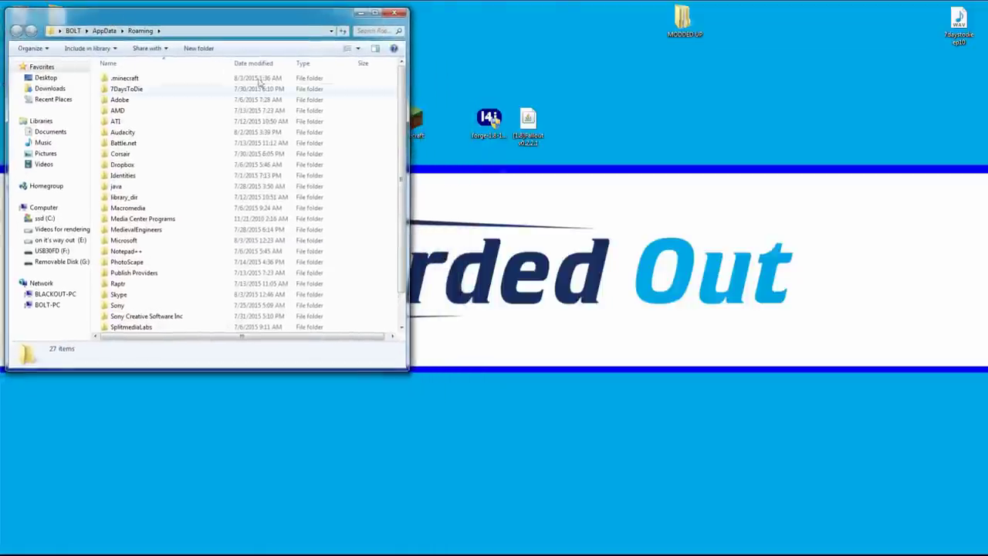
# Install the Forge 11.14.3.1502 client into the .minecraft folder and move the installer file out of the way on the desktop.
pyautogui.moveTo(488, 115); pyautogui.dragTo(566, 222)
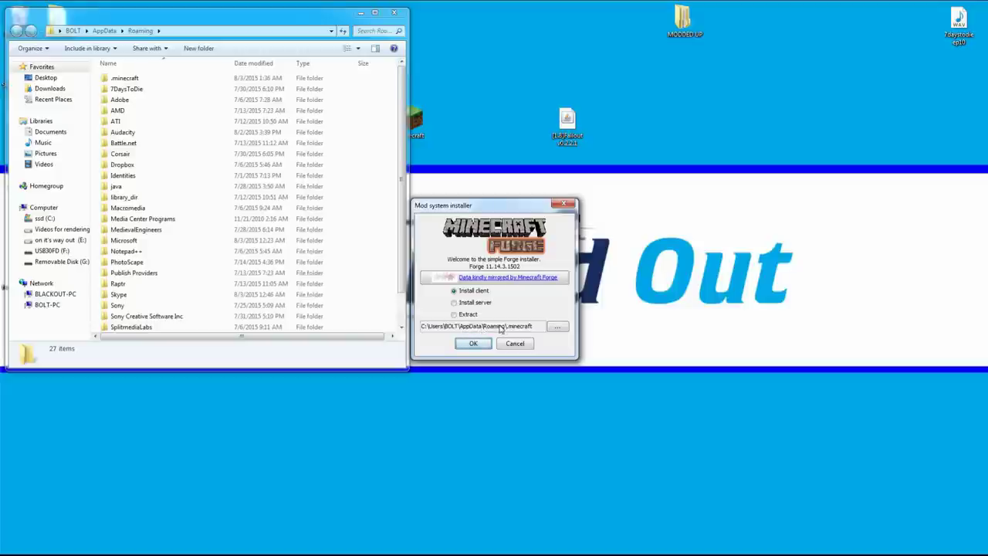
pyautogui.click(473, 344)
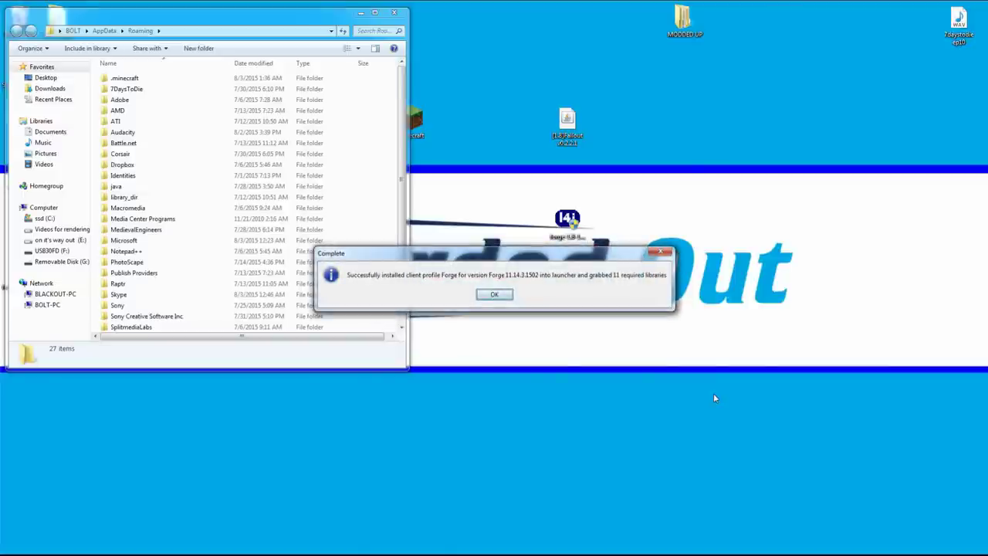
pyautogui.click(494, 295)
pyautogui.moveTo(571, 224); pyautogui.dragTo(923, 21)
# Move the Minecraft shortcut clear of the folder window on the desktop and run the launcher.
pyautogui.moveTo(416, 124); pyautogui.dragTo(489, 131)
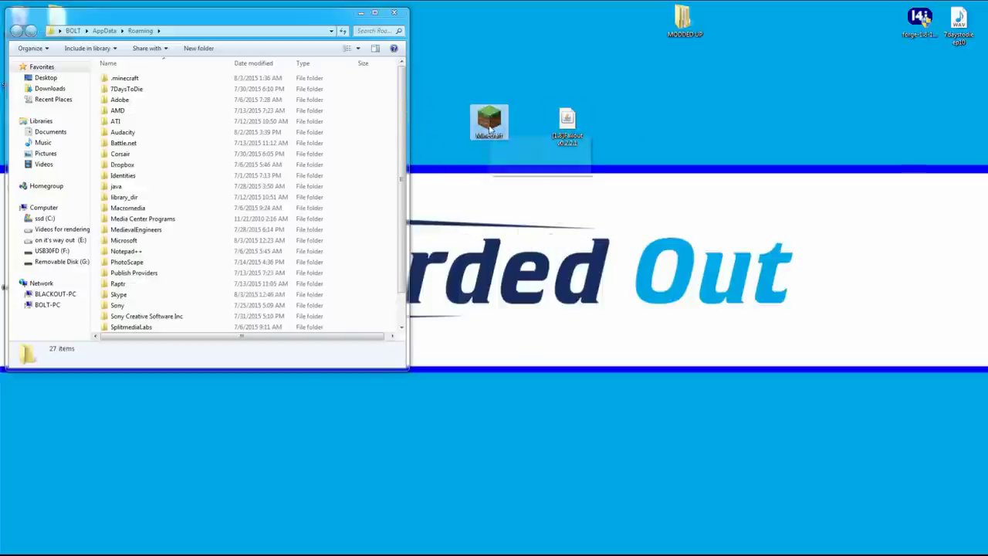
pyautogui.doubleClick(490, 127)
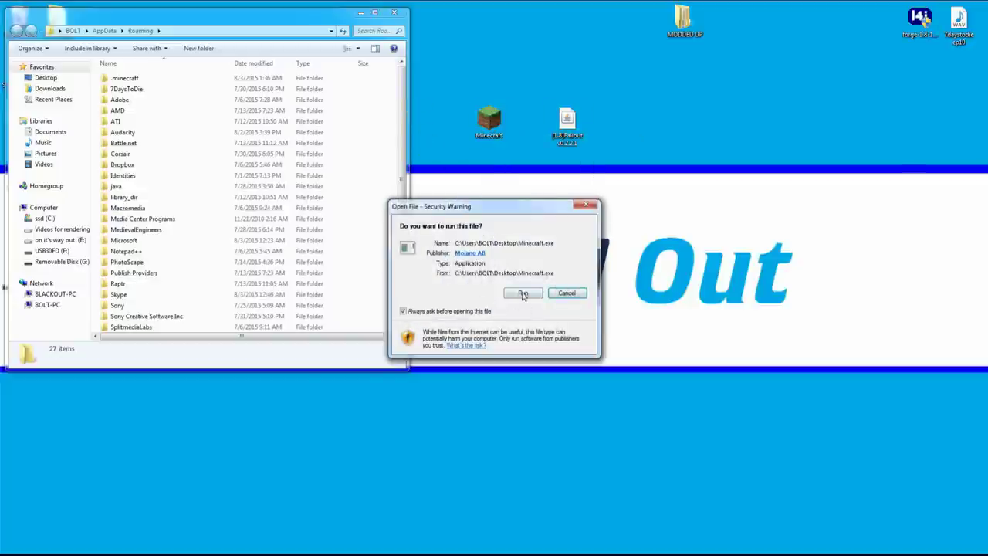
pyautogui.click(523, 294)
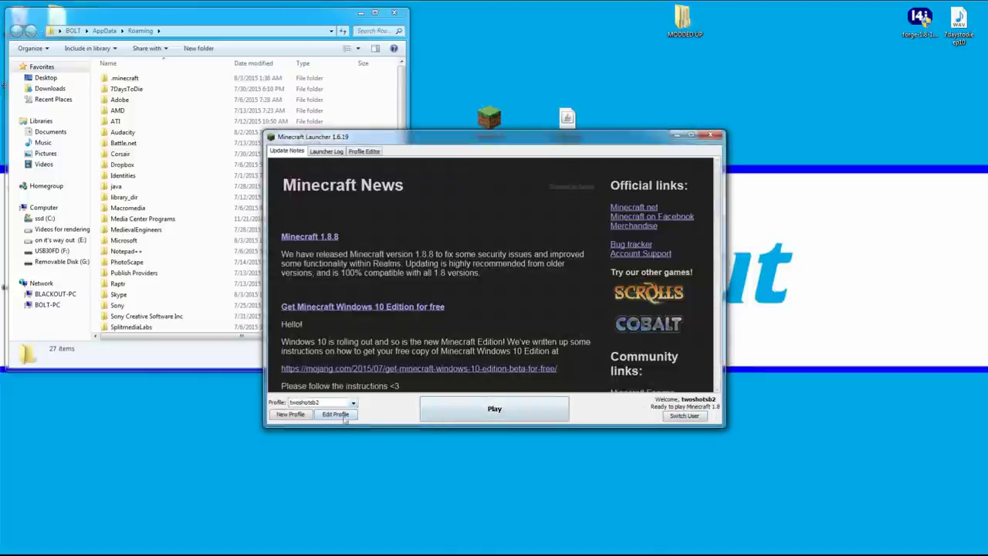
# Set the launcher profile's version to release 1.8-Forge11.14.3.1502 and save the profile.
pyautogui.click(335, 415)
pyautogui.click(417, 320)
pyautogui.scroll(-5, 429, 363)
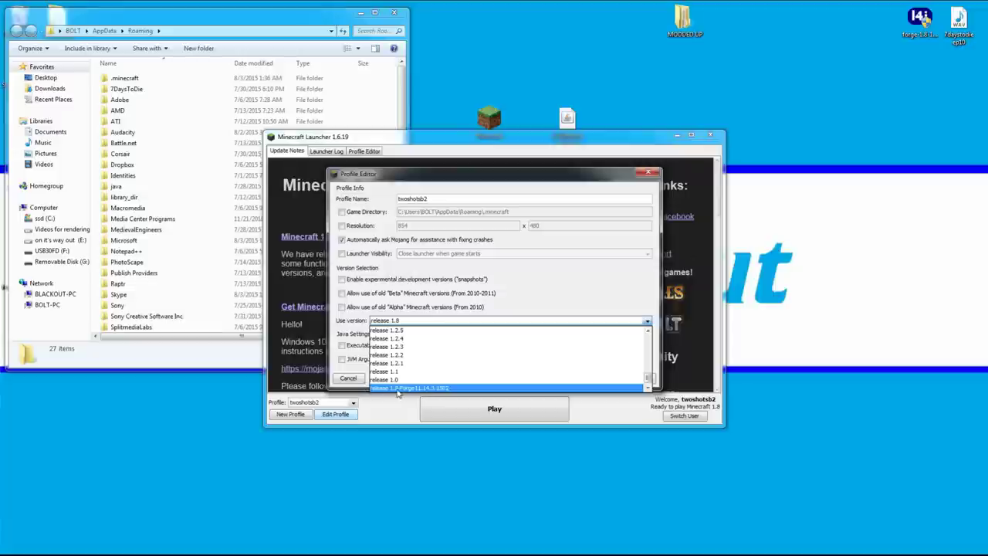
pyautogui.click(411, 388)
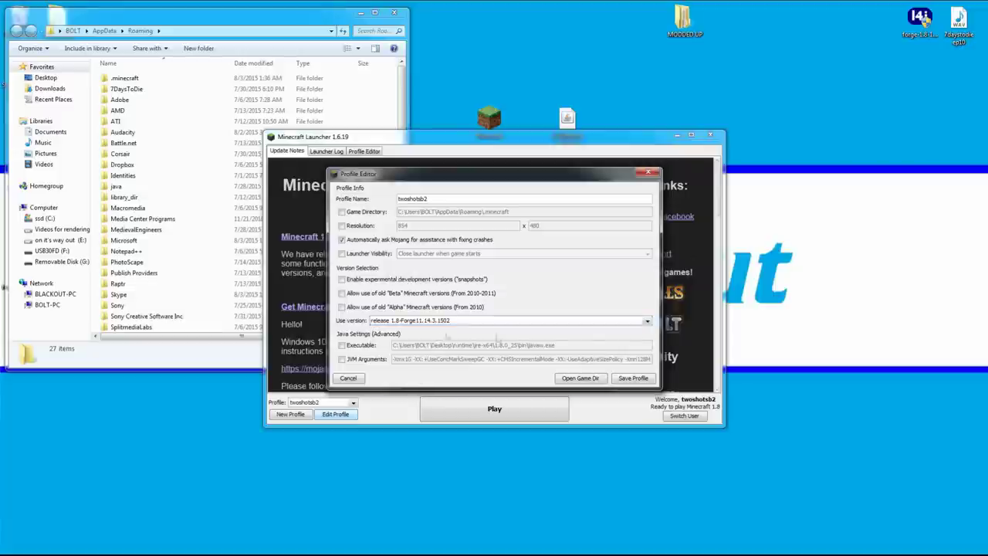
pyautogui.click(634, 379)
# Start Minecraft once with the Forge profile and quit the game from its title screen.
pyautogui.click(495, 408)
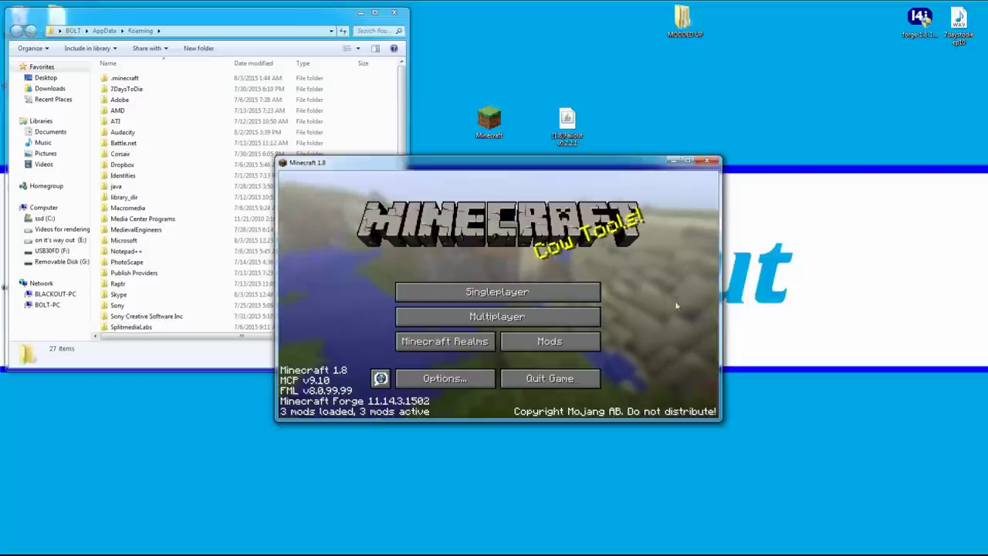
pyautogui.click(536, 386)
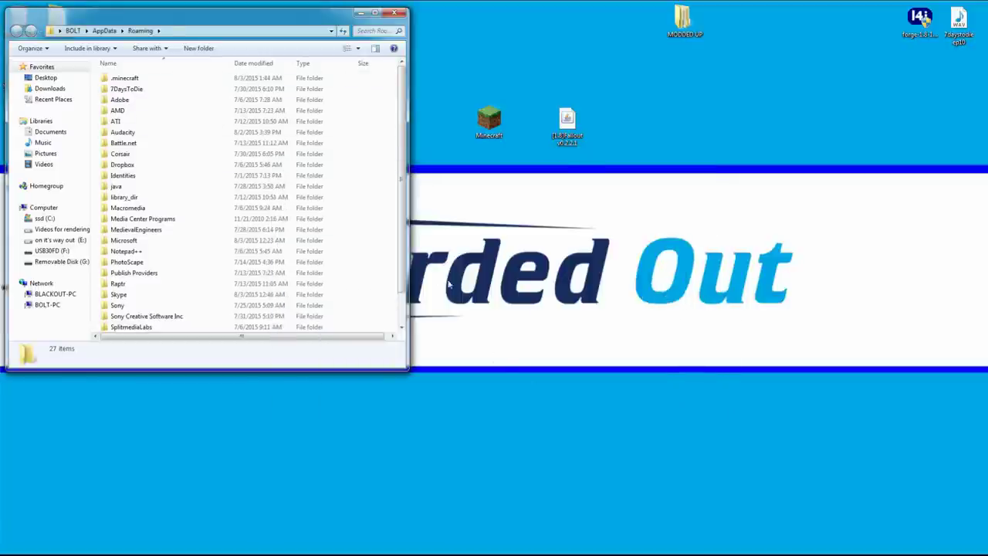
# Move the [1.8]Fallout v0.2.2.1 file from the desktop into the .minecraft\mods folder and close the folder window.
pyautogui.doubleClick(147, 80)
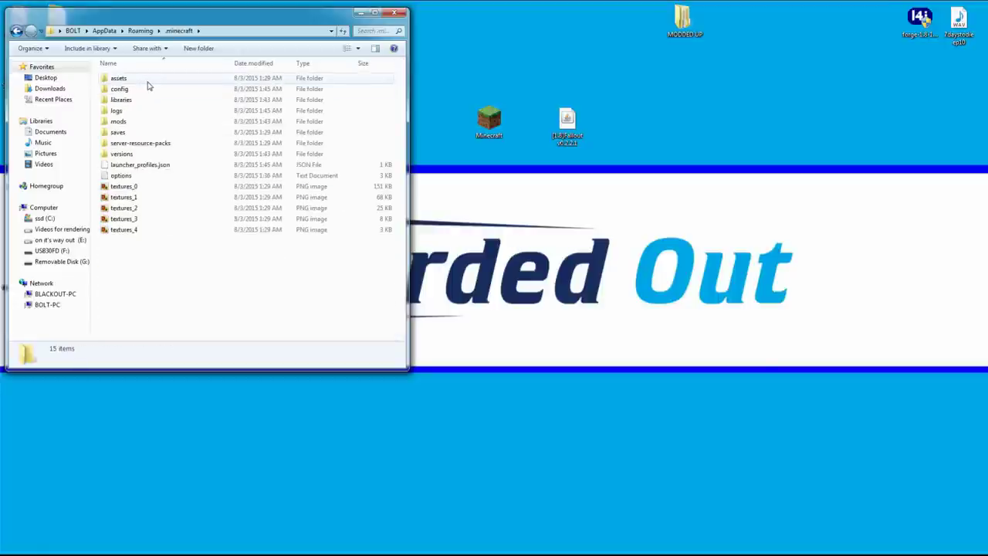
pyautogui.doubleClick(141, 123)
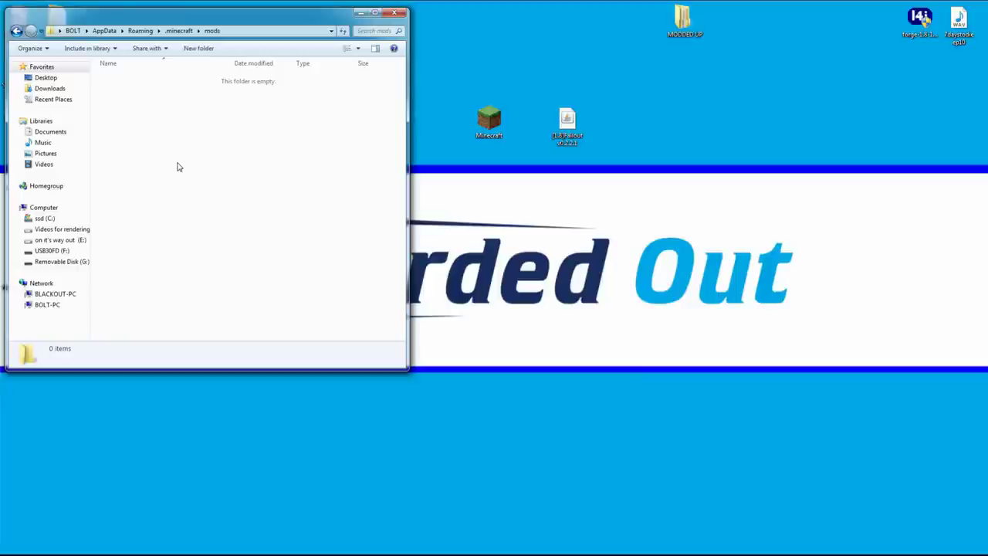
pyautogui.moveTo(566, 122); pyautogui.dragTo(249, 132)
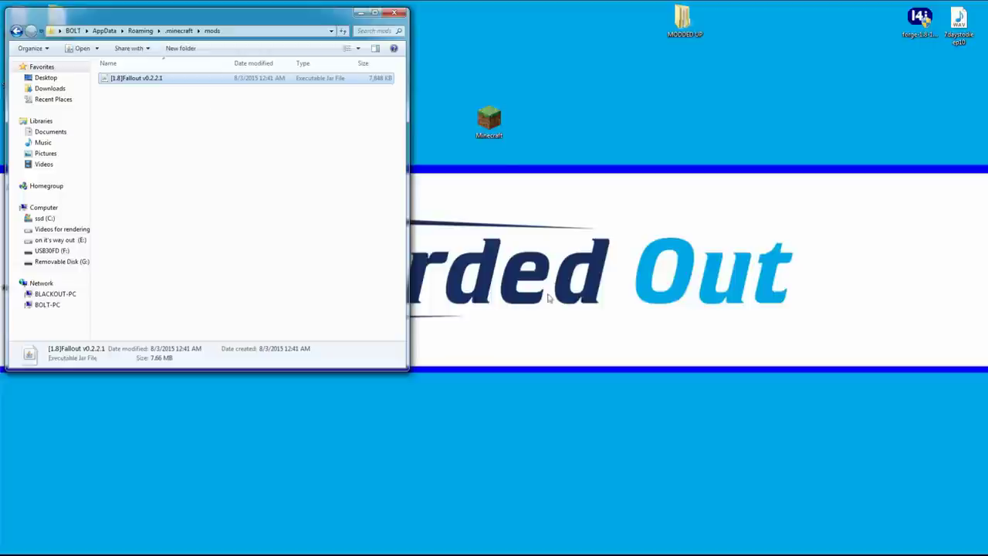
pyautogui.click(391, 15)
# Run the Minecraft launcher again, start the game with the Forge profile and maximize the game window.
pyautogui.doubleClick(490, 120)
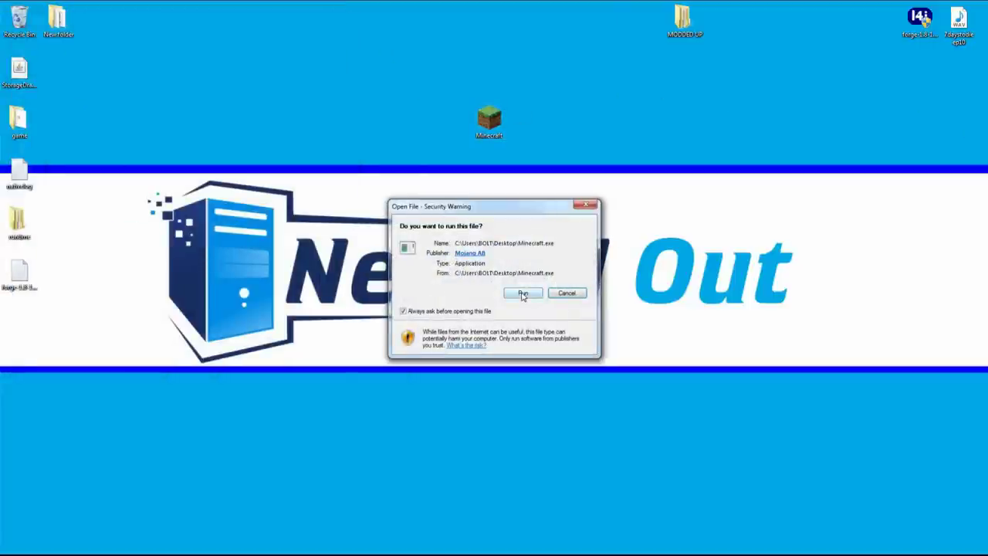
pyautogui.click(523, 294)
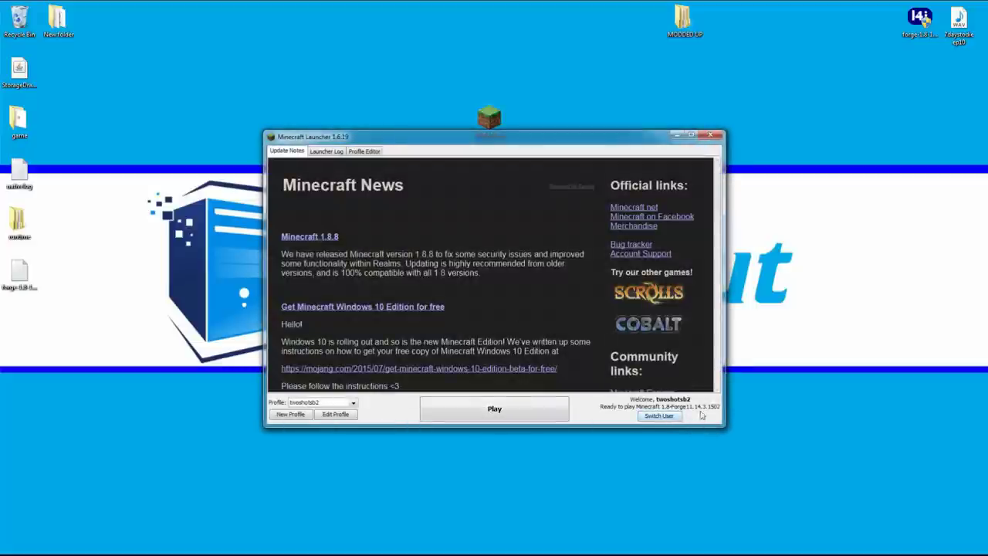
pyautogui.click(489, 414)
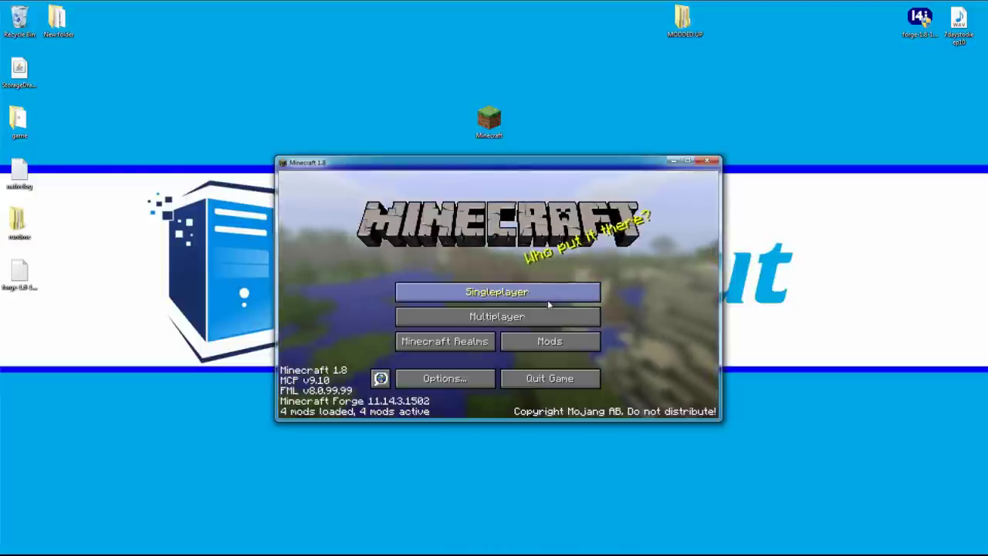
pyautogui.click(689, 163)
# Create a singleplayer world named New World in Creative mode and resume play from the game menu.
pyautogui.click(400, 281)
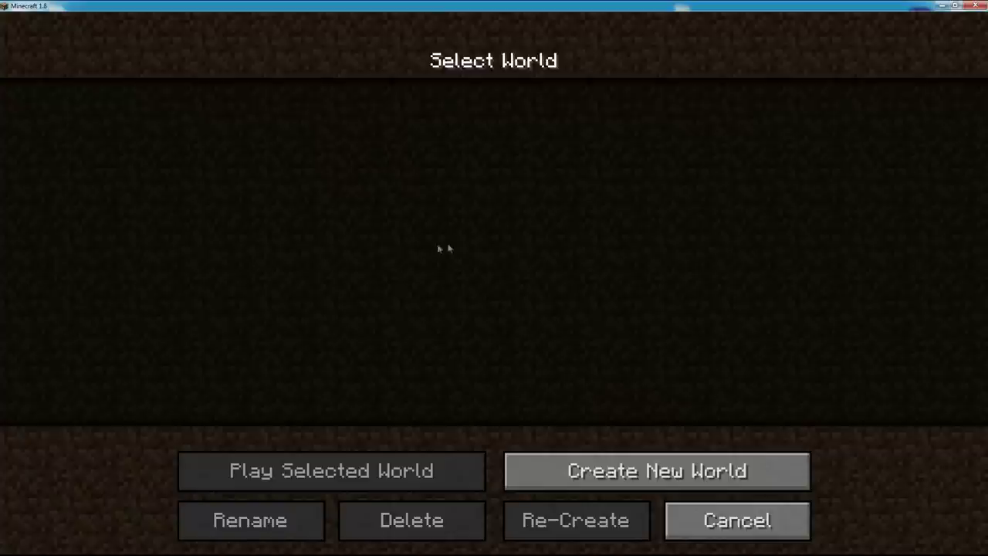
pyautogui.click(641, 473)
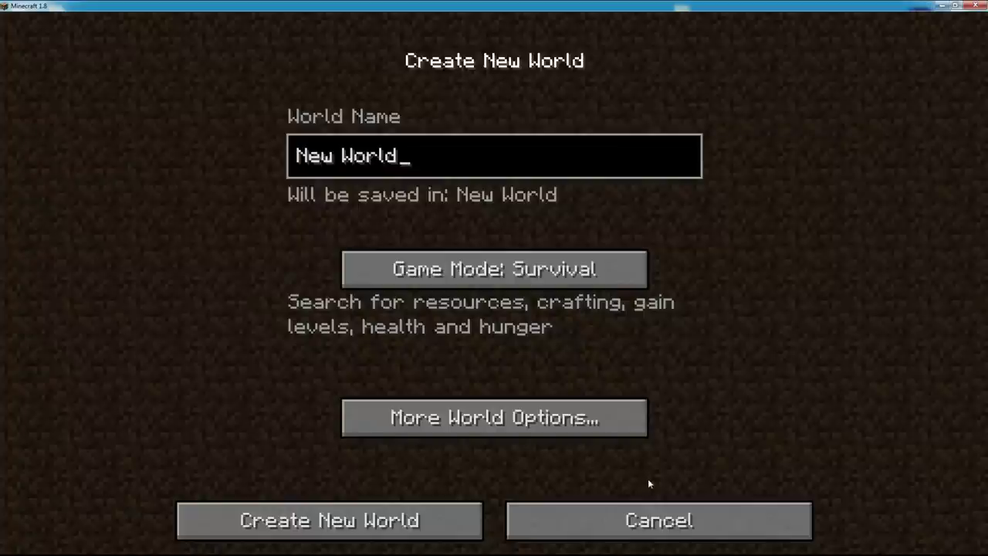
pyautogui.click(502, 280)
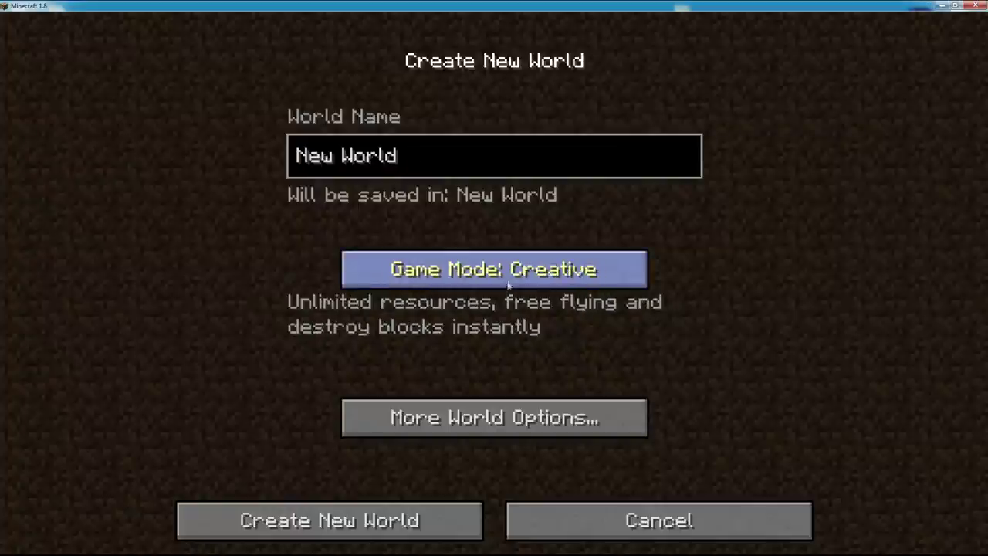
pyautogui.click(394, 522)
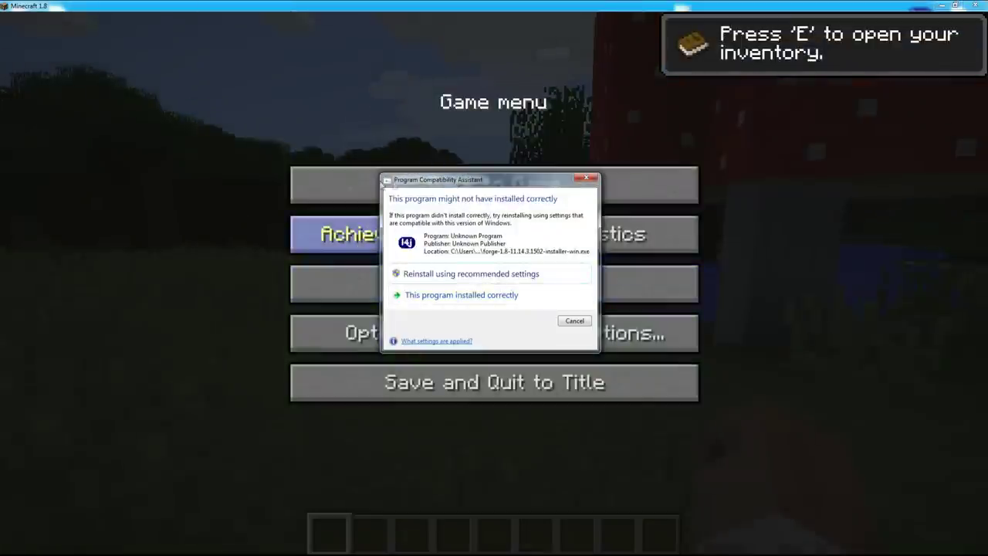
pyautogui.click(494, 183)
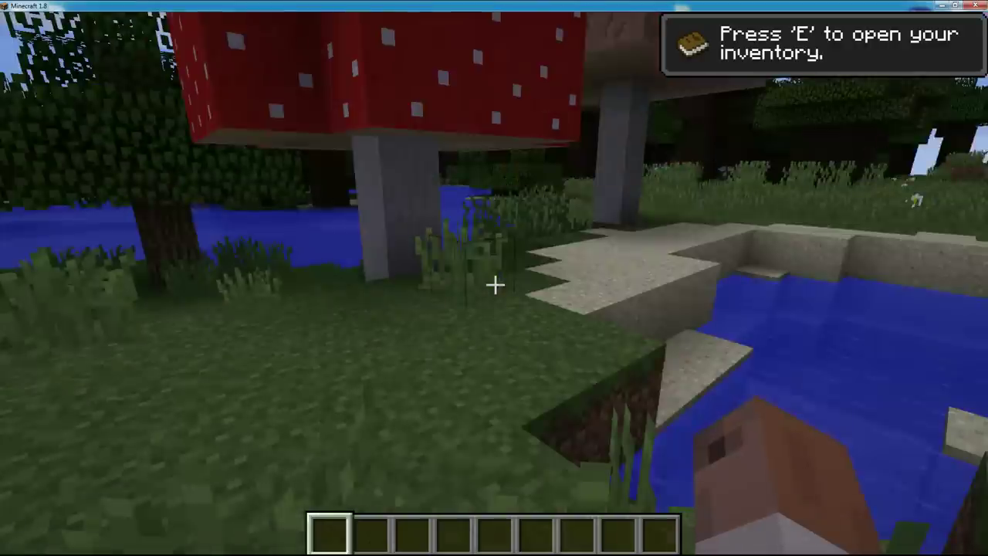
# Fill the first three hotbar slots from the item search with the boxed Fallout item, the blue cola bottle and the Sawed-off Shotgun.
pyautogui.press('e')
pyautogui.click(666, 120)
pyautogui.moveTo(657, 199); pyautogui.dragTo(658, 328)
pyautogui.click(439, 272)
pyautogui.click(327, 390)
pyautogui.click(402, 309)
pyautogui.click(365, 391)
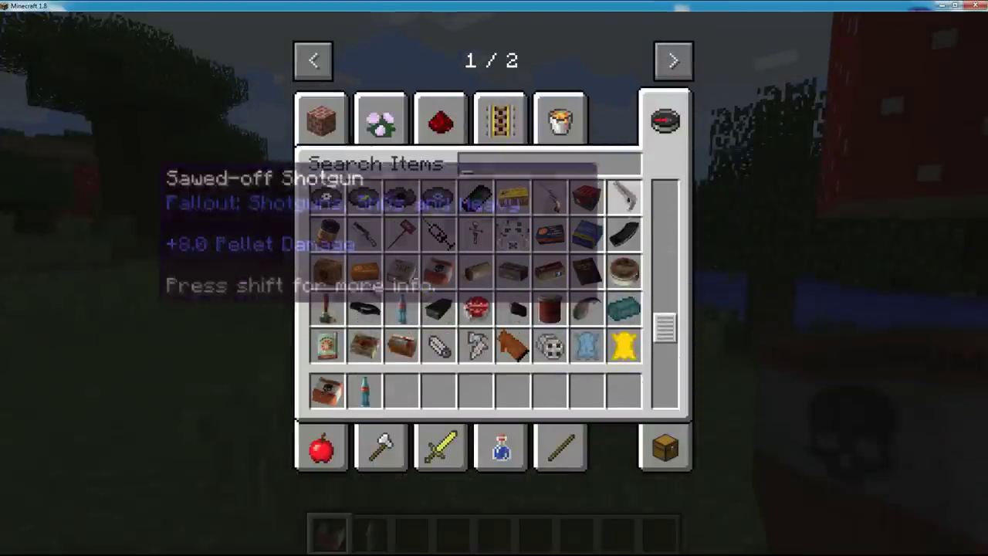
pyautogui.click(623, 197)
pyautogui.click(402, 391)
# Place the Legion Recruit helmet, chest armor, leggings and boots in hotbar slots five to eight.
pyautogui.scroll(-5, 627, 309)
pyautogui.click(475, 233)
pyautogui.click(475, 391)
pyautogui.click(511, 234)
pyautogui.click(511, 392)
pyautogui.click(550, 233)
pyautogui.click(550, 391)
pyautogui.click(587, 234)
pyautogui.click(587, 391)
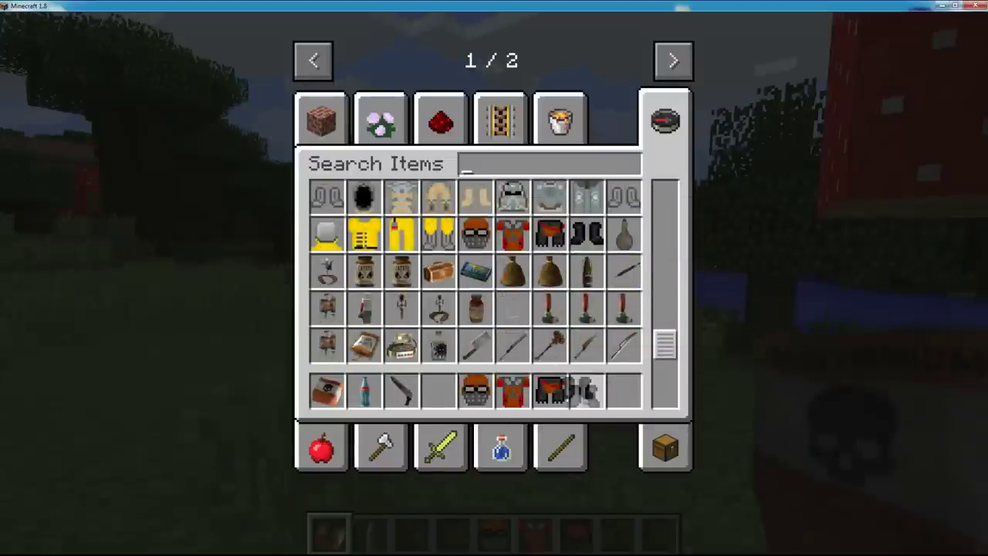
# Place the NCR Trooper spawn egg from the green mod eggs in the ninth hotbar slot.
pyautogui.click(658, 218)
pyautogui.moveTo(658, 217); pyautogui.dragTo(669, 316)
pyautogui.click(627, 278)
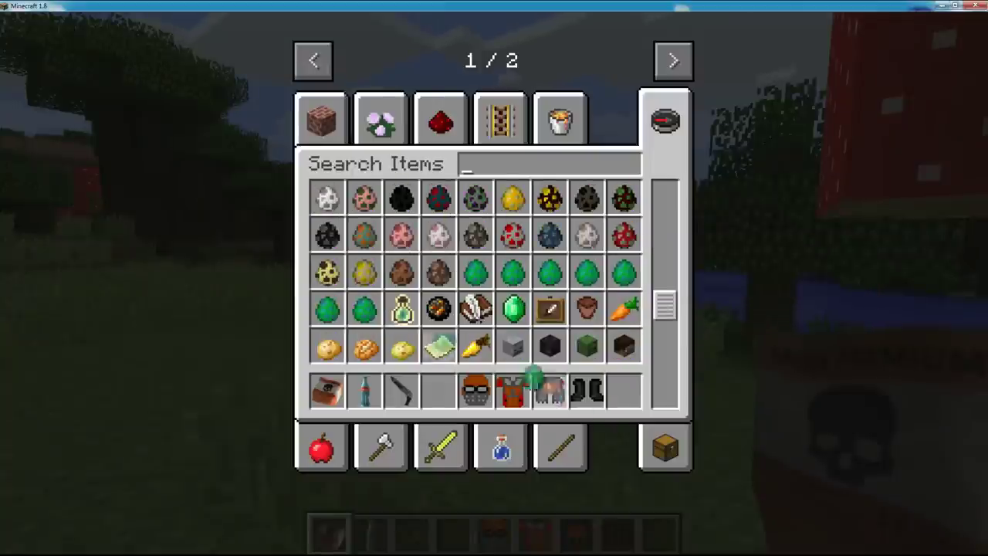
pyautogui.click(624, 391)
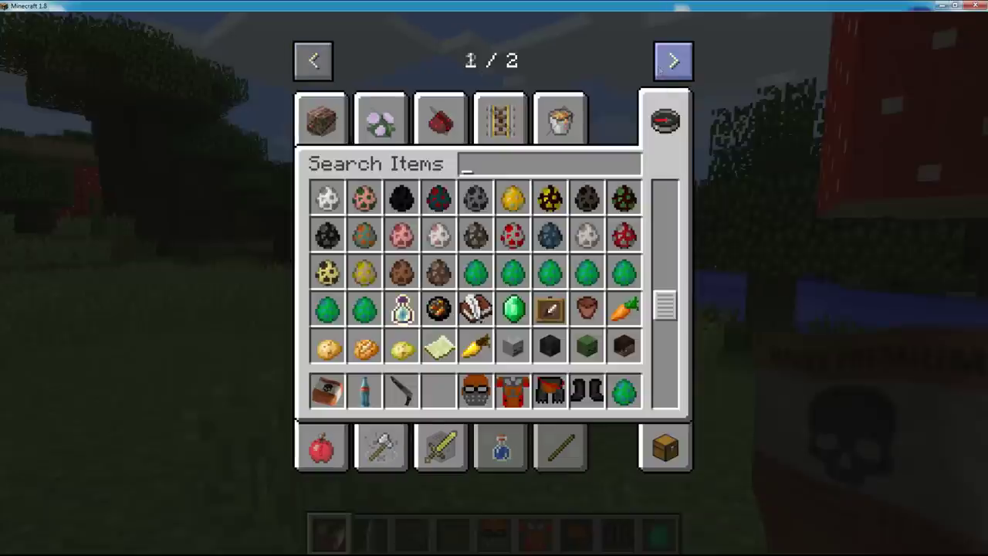
# Add the green-screened device from the second page of creative categories to the fourth hotbar slot and close the inventory.
pyautogui.click(672, 61)
pyautogui.click(321, 118)
pyautogui.click(328, 199)
pyautogui.click(438, 391)
pyautogui.press('Escape')
# Equip the Legion Recruit helmet, chest armor, leggings and boots in the character's armor slots and return to the world.
pyautogui.press('5')
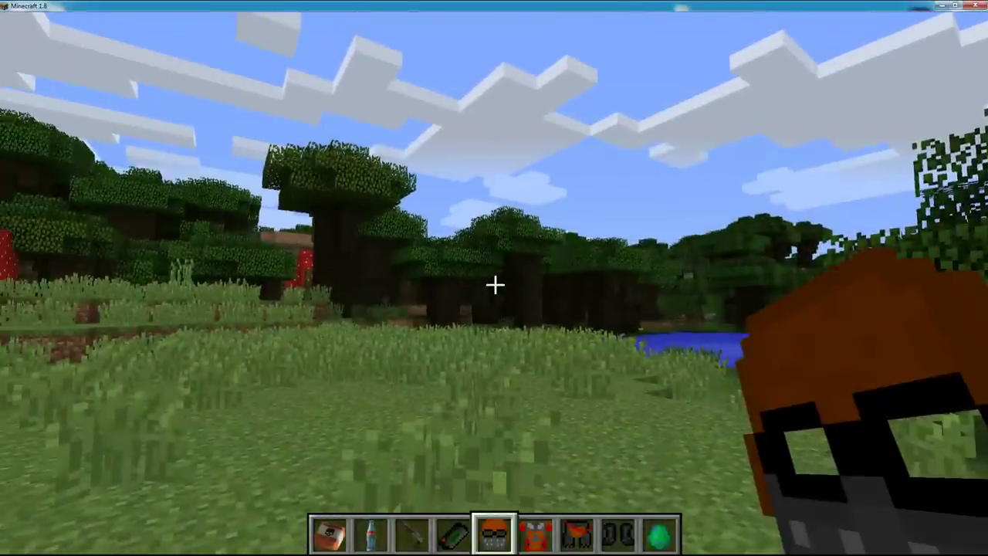
pyautogui.press('e')
pyautogui.click(664, 448)
pyautogui.click(475, 391)
pyautogui.click(328, 171)
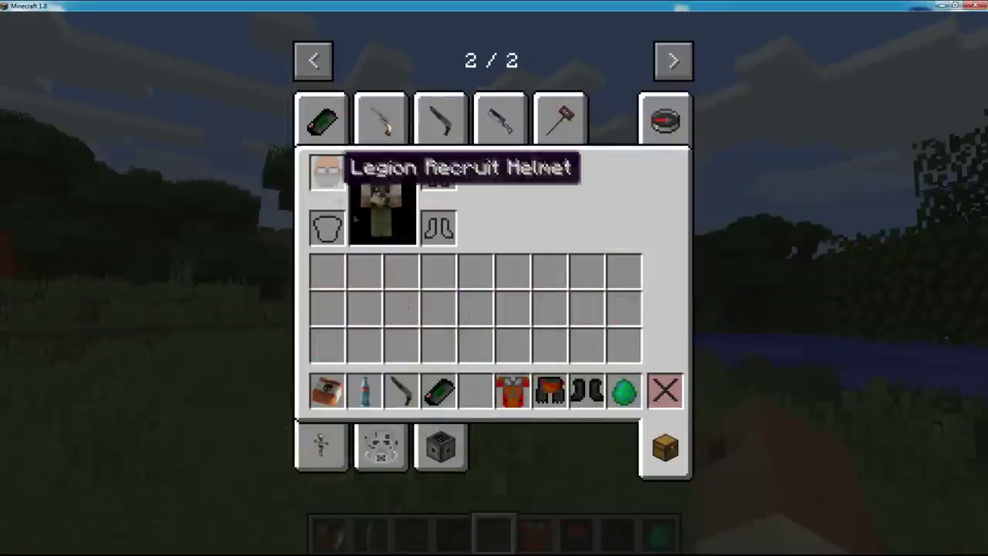
pyautogui.click(512, 392)
pyautogui.click(328, 228)
pyautogui.click(550, 391)
pyautogui.click(438, 171)
pyautogui.click(587, 391)
pyautogui.click(438, 228)
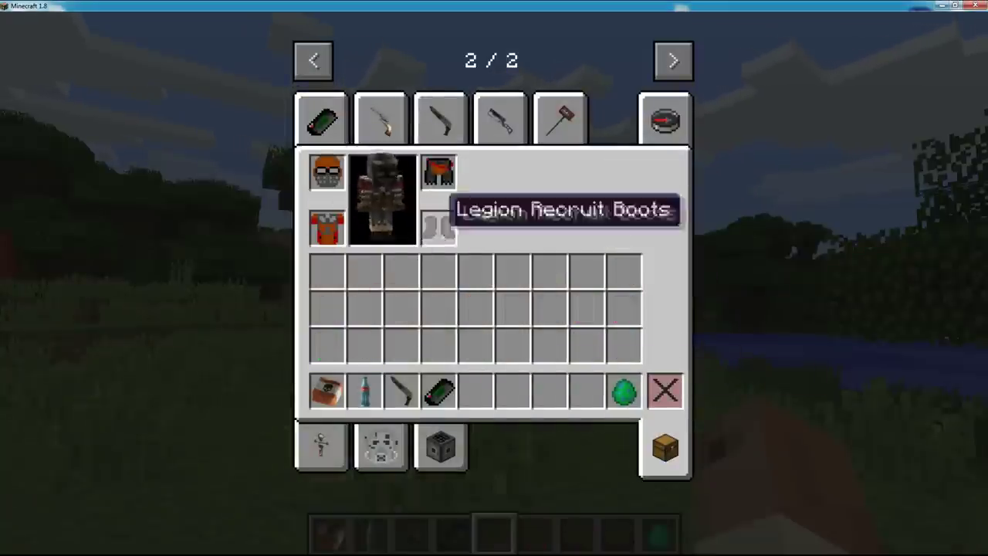
pyautogui.press('e')
# Spawn an NCR Trooper on the grass with the spawn egg from the hotbar.
pyautogui.press('3')
pyautogui.press('9')
pyautogui.rightClick(494, 286)
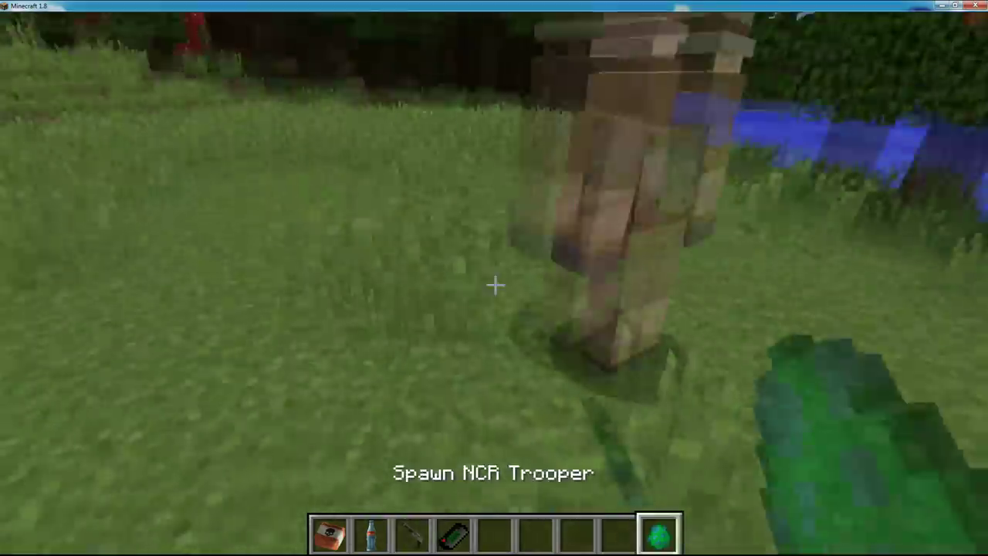